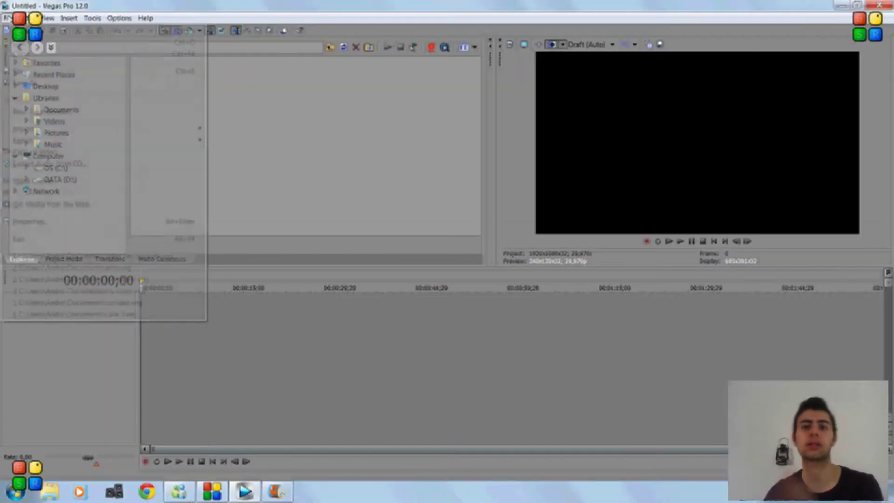
# Step: Show the Open media dialog from the File menu
pyautogui.click(27, 42)
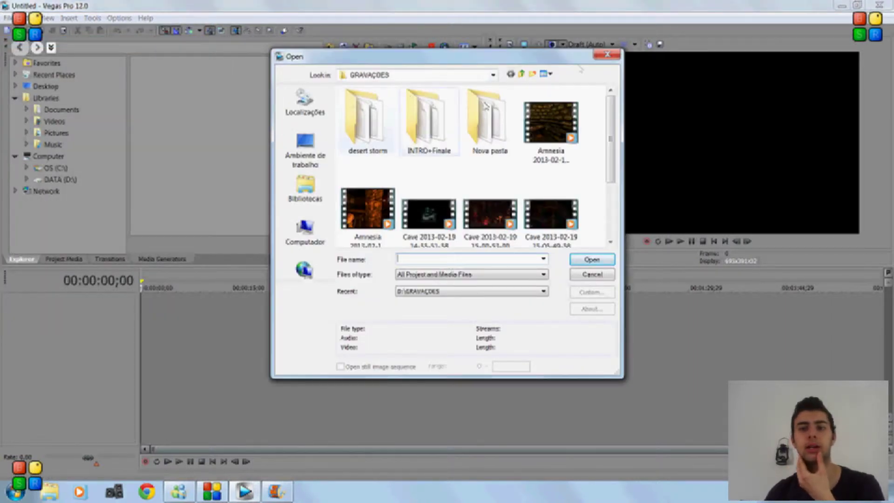
# Step: Cancel the first dialog, then open the Amnesia gameplay video from the GRAVAÇÕES folder
pyautogui.click(605, 55)
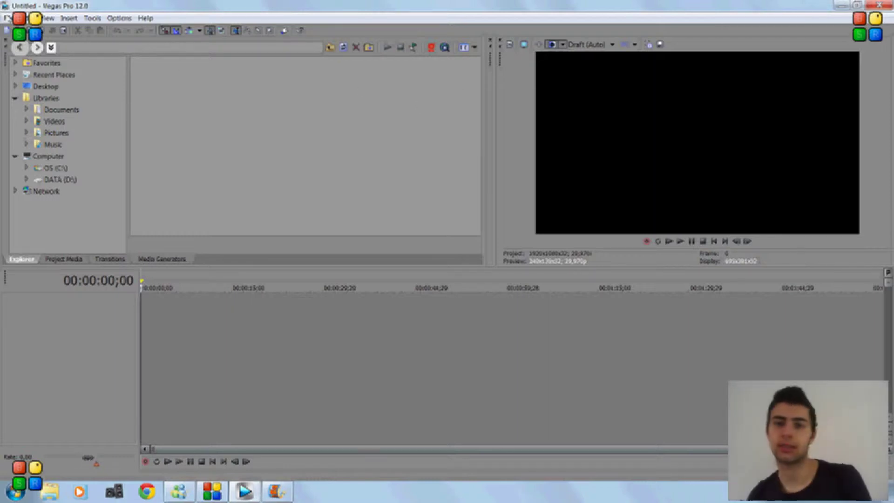
pyautogui.click(8, 18)
pyautogui.click(21, 42)
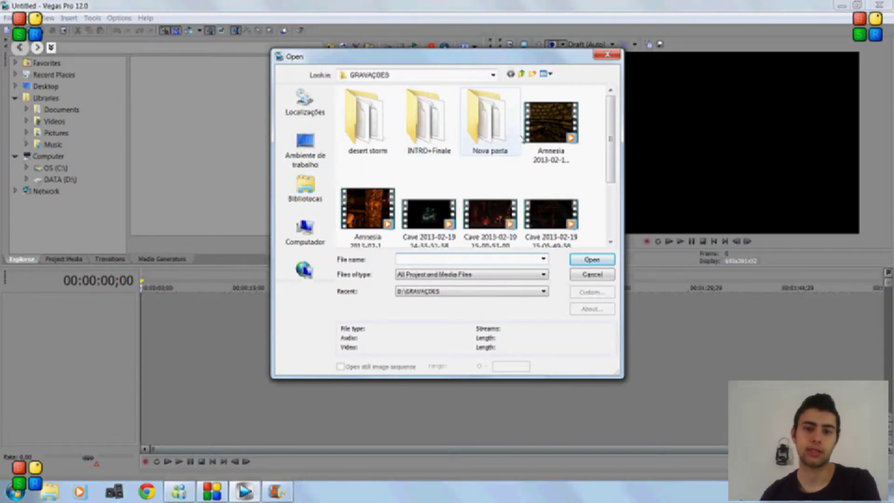
pyautogui.click(393, 204)
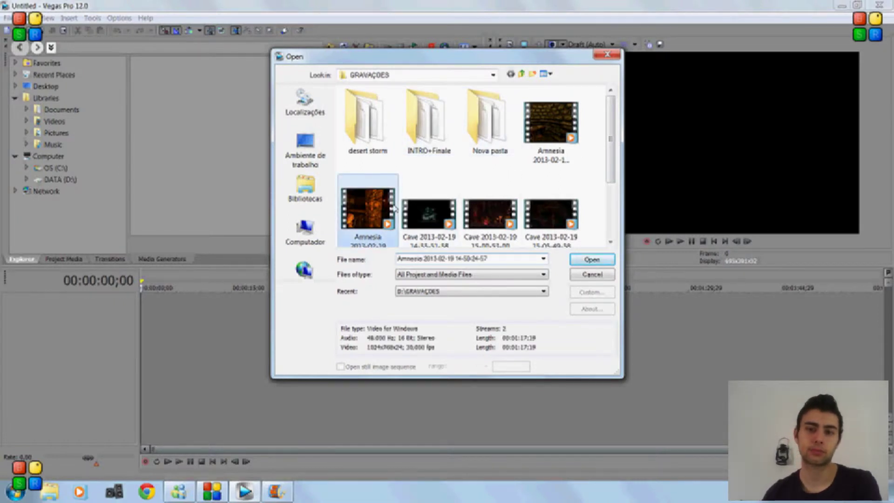
pyautogui.click(591, 260)
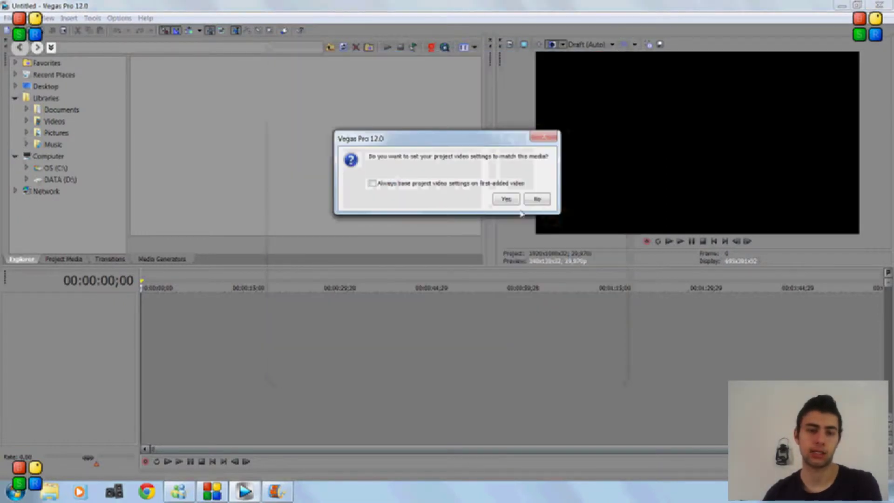
# Step: Keep project settings, move the gameplay clips to tracks 3–4, and scrub to 00:00:05;08
pyautogui.click(536, 200)
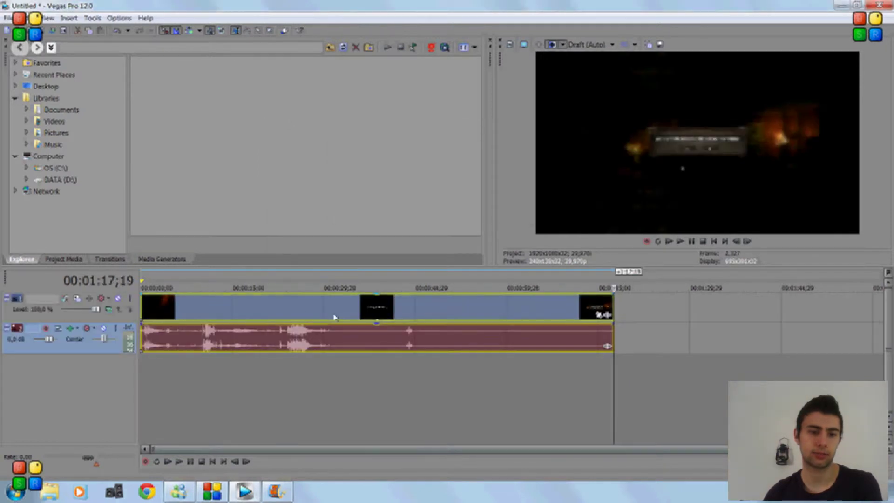
pyautogui.moveTo(146, 349); pyautogui.dragTo(194, 383)
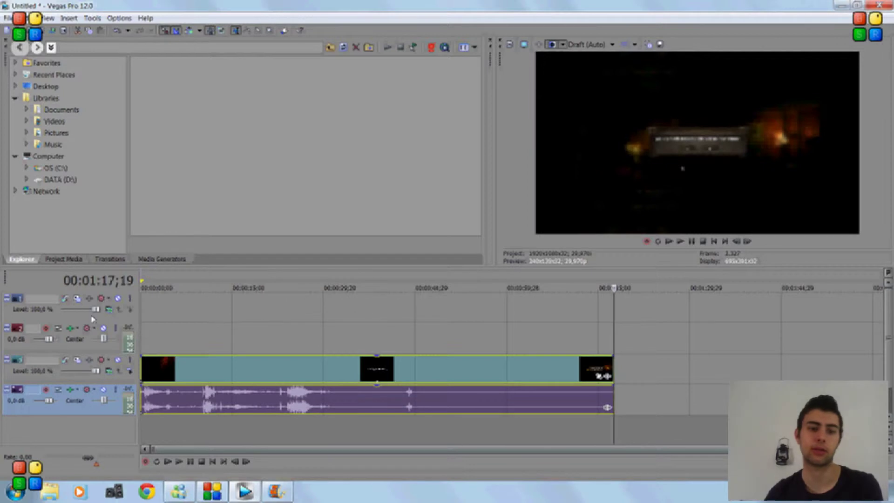
pyautogui.click(187, 302)
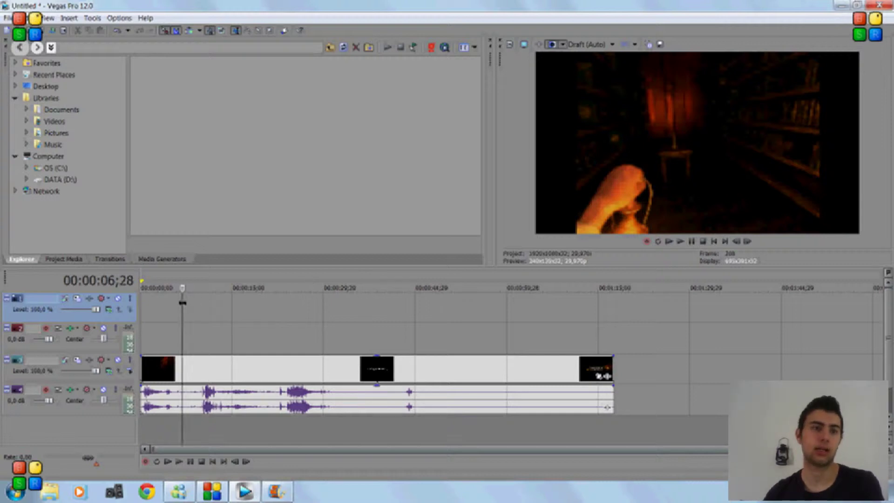
pyautogui.moveTo(182, 301); pyautogui.dragTo(172, 302)
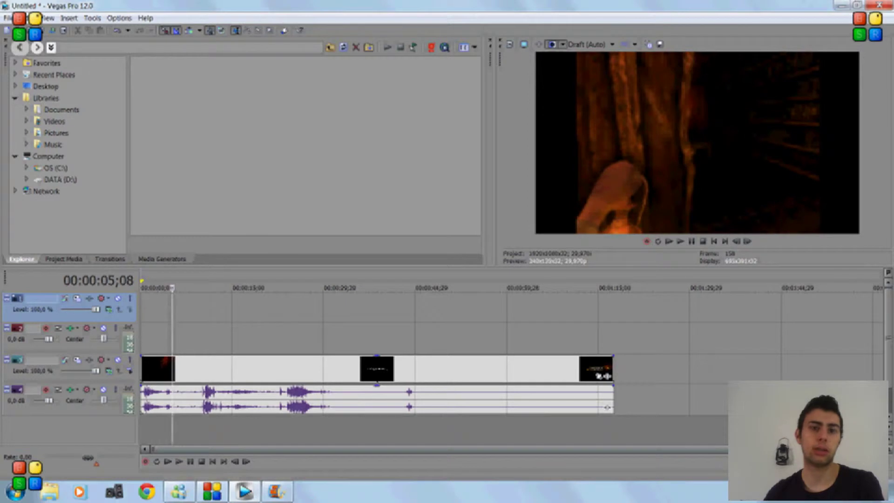
# Step: Open the amne webcam video from Bibliotecas > Videos onto the top tracks
pyautogui.click(8, 17)
pyautogui.click(28, 38)
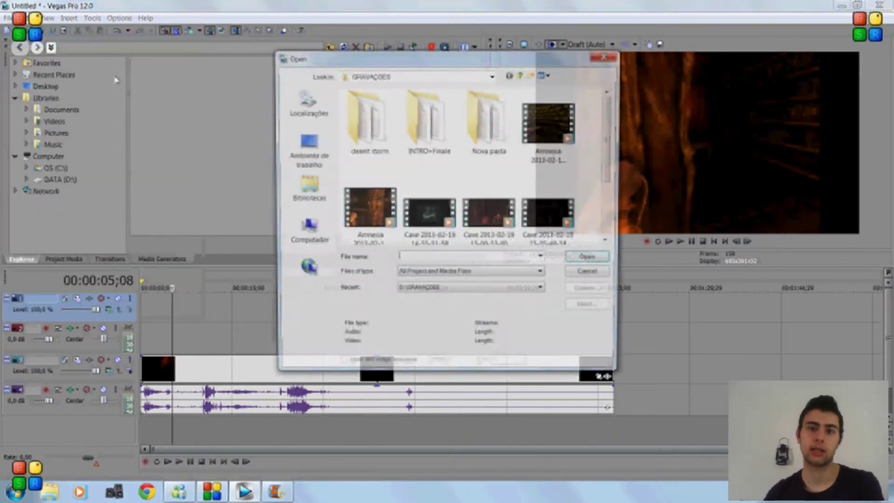
pyautogui.click(306, 187)
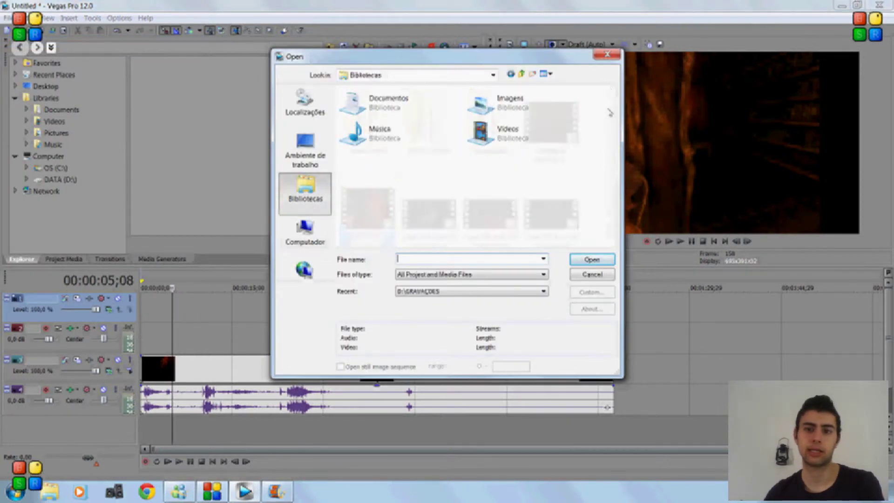
pyautogui.doubleClick(506, 133)
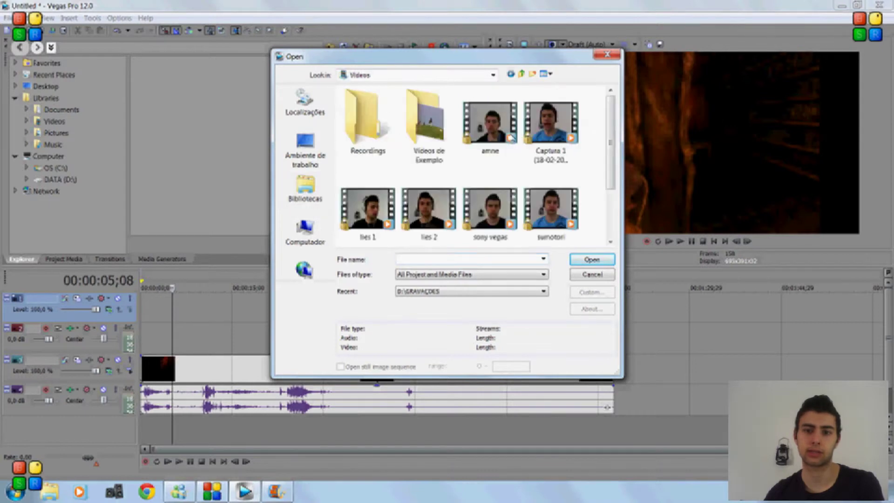
pyautogui.click(490, 135)
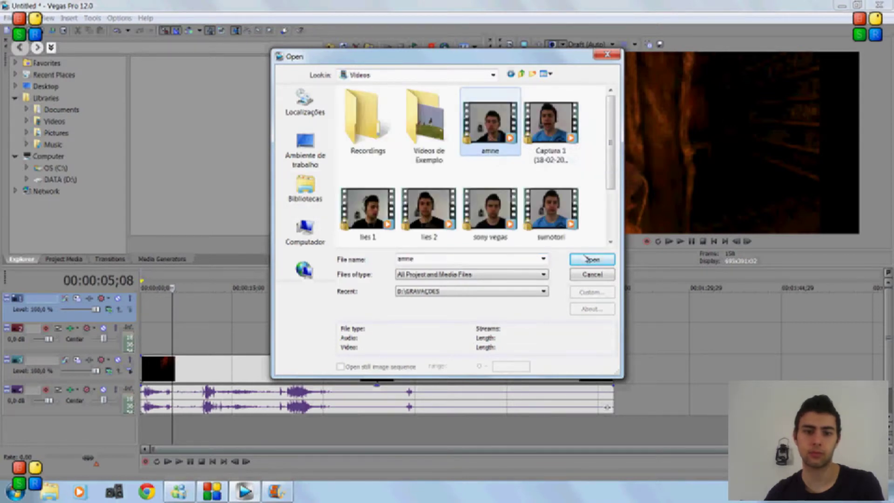
pyautogui.click(591, 261)
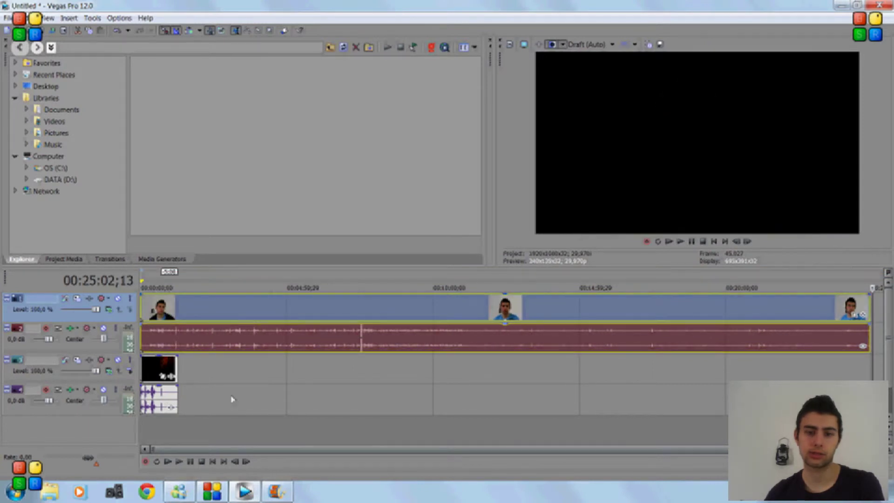
pyautogui.scroll(3, 241, 384)
pyautogui.moveTo(585, 457); pyautogui.dragTo(336, 454)
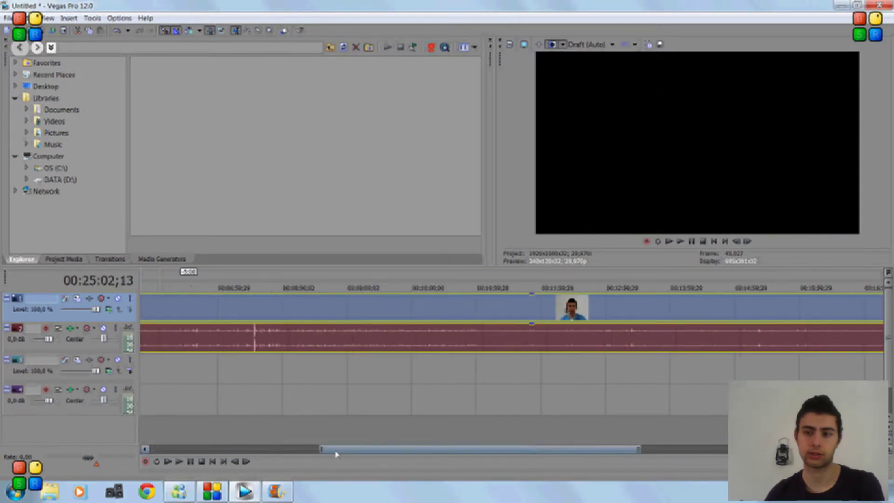
pyautogui.scroll(-4, 372, 409)
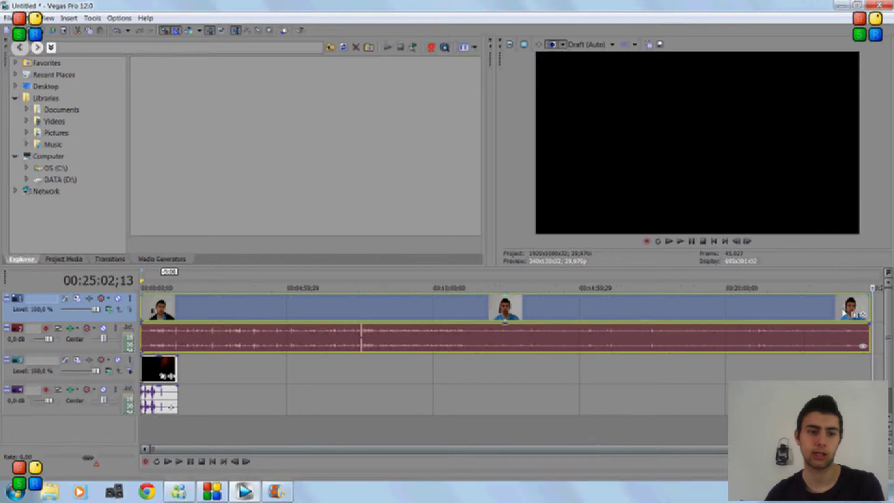
pyautogui.click(151, 365)
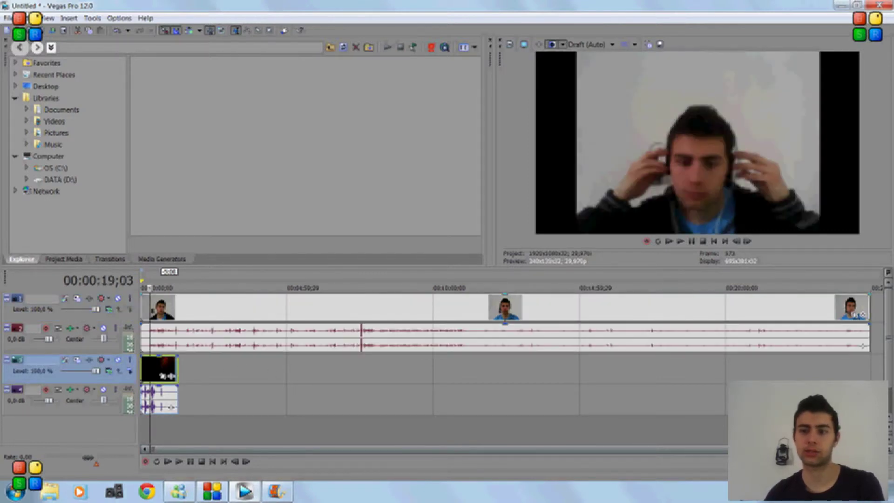
# Step: Shrink the webcam clip in Event Pan/Crop and drag it to the upper right
pyautogui.click(856, 317)
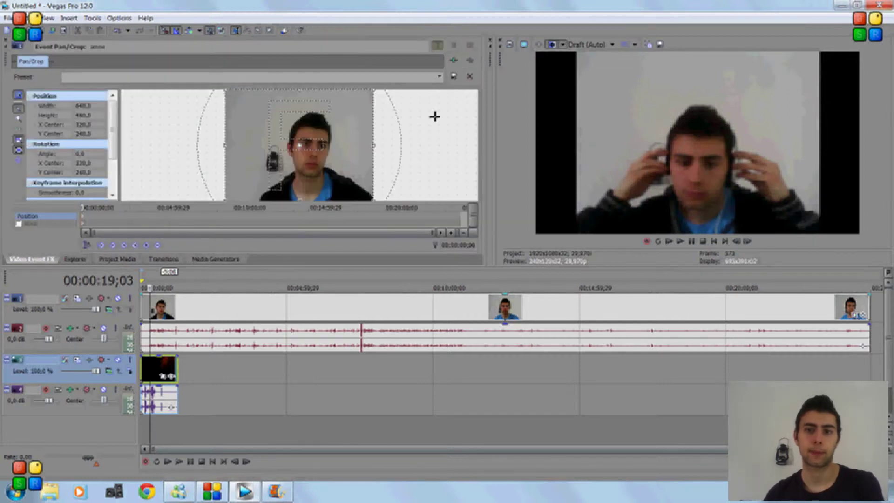
pyautogui.scroll(-2, 363, 110)
pyautogui.moveTo(325, 120); pyautogui.dragTo(384, 46)
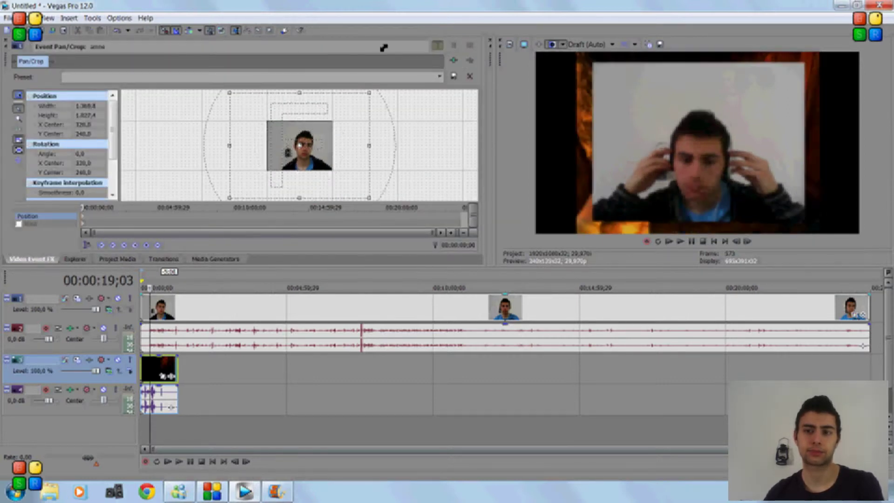
pyautogui.moveTo(408, 1); pyautogui.dragTo(412, 0)
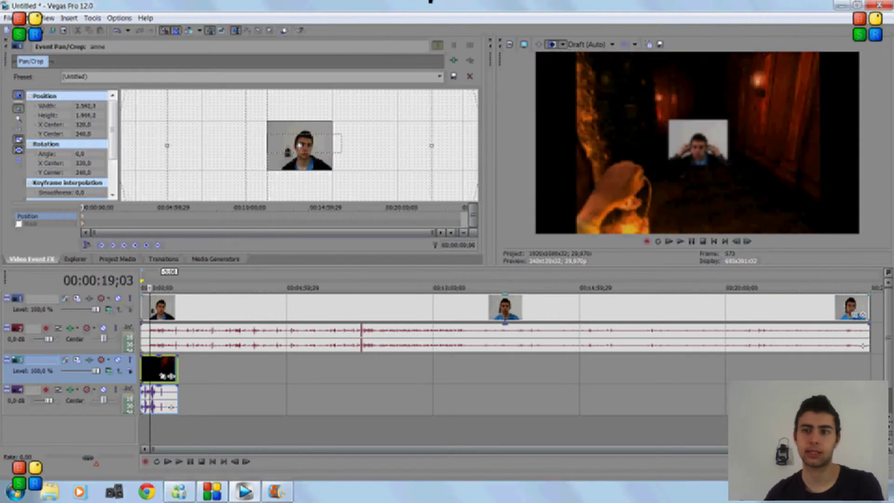
pyautogui.scroll(-1, 343, 141)
pyautogui.moveTo(300, 144)
pyautogui.mouseDown()
pyautogui.moveTo(197, 177)
pyautogui.moveTo(237, 175)
pyautogui.moveTo(186, 176)
pyautogui.moveTo(247, 176)
pyautogui.mouseUp()
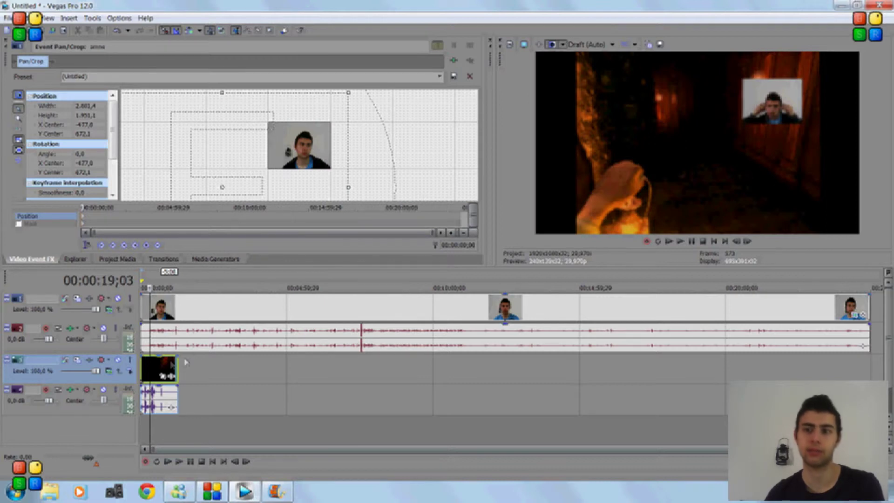
# Step: Apply the '16:9 Widescreen TV aspect ratio' preset to the gameplay clip on track 3
pyautogui.click(163, 371)
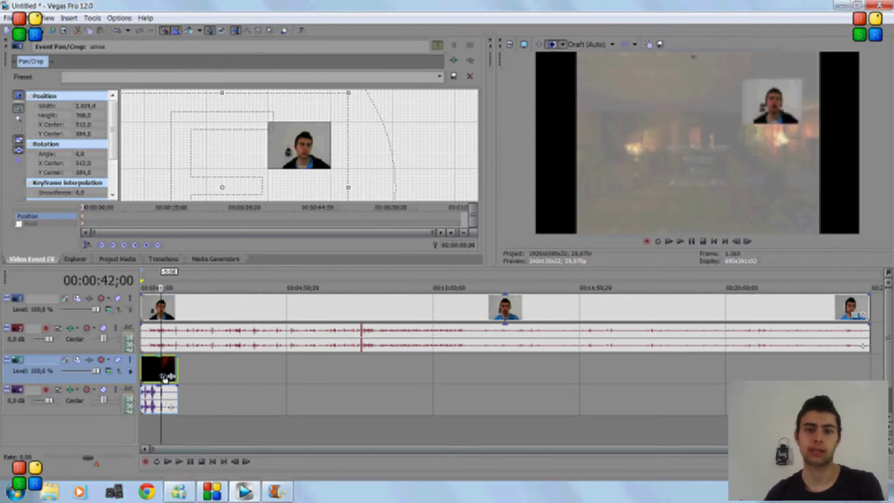
pyautogui.click(166, 376)
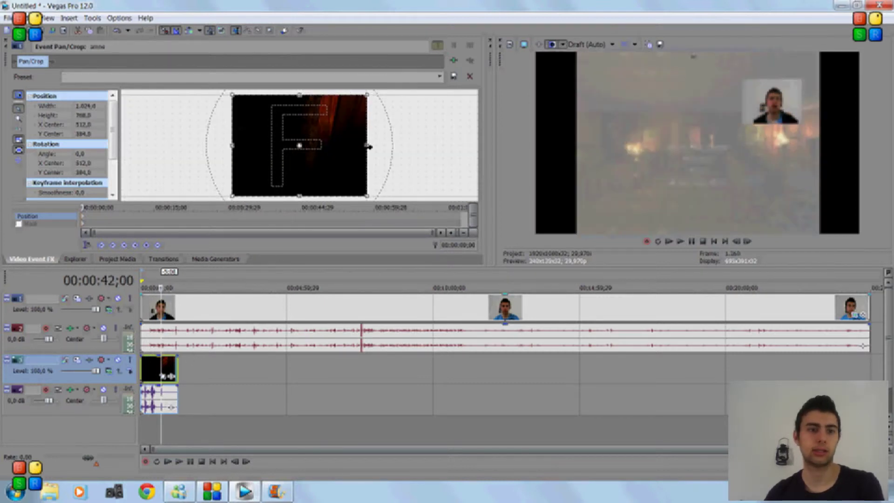
pyautogui.click(439, 76)
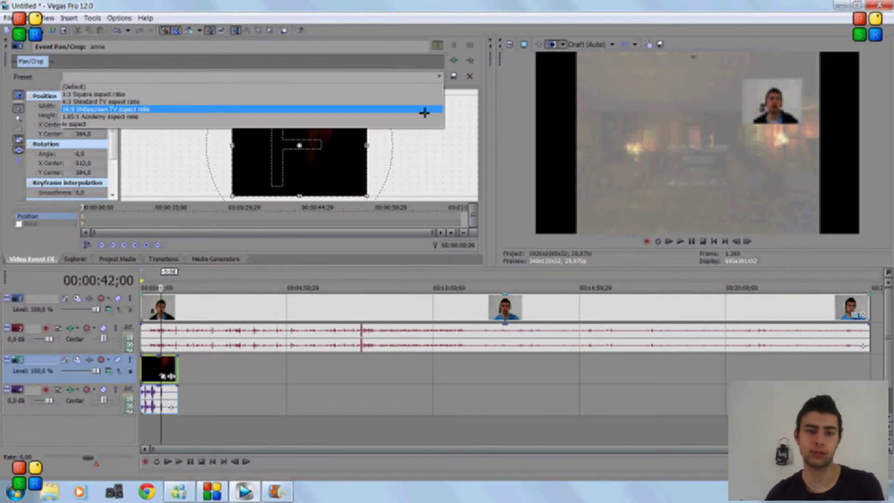
pyautogui.click(424, 109)
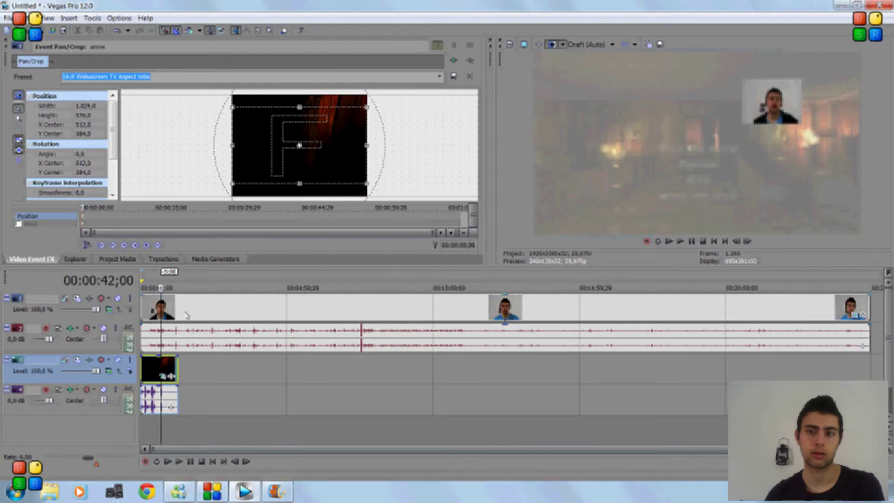
pyautogui.moveTo(163, 287)
pyautogui.mouseDown()
pyautogui.moveTo(143, 287)
pyautogui.moveTo(151, 287)
pyautogui.mouseUp()
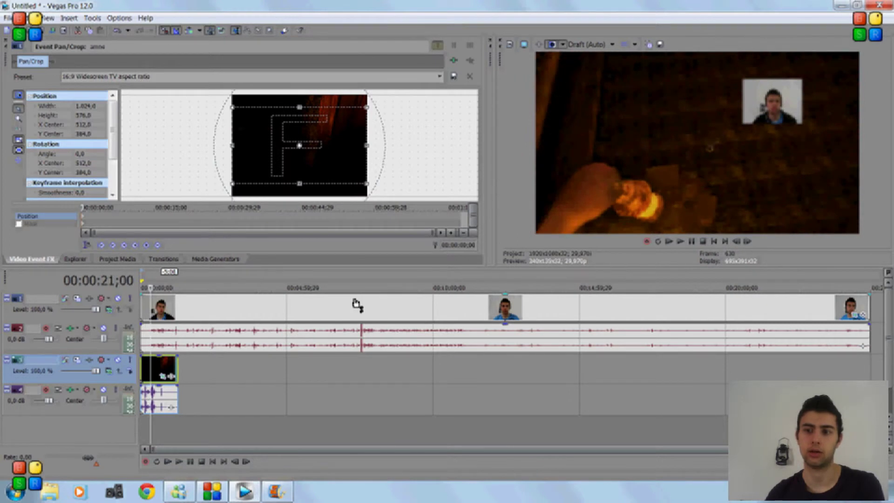
pyautogui.click(856, 316)
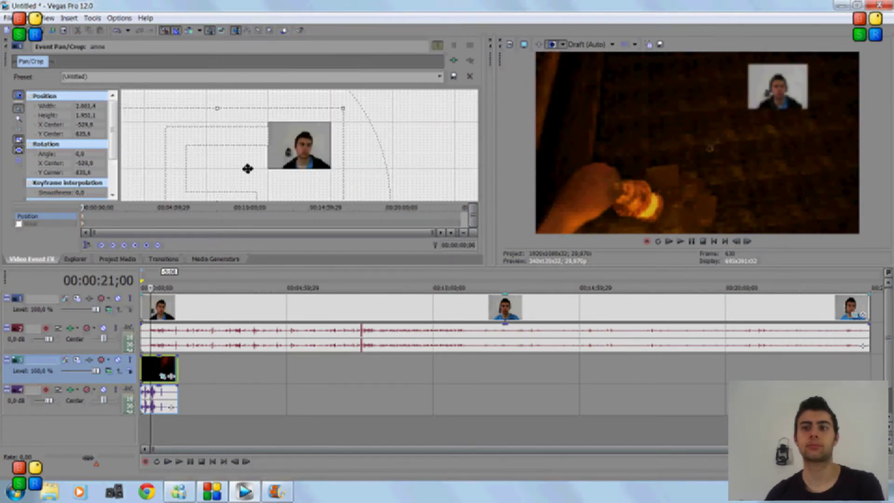
# Step: Nudge the webcam overlay toward the top-right corner and list its aspect-ratio presets
pyautogui.moveTo(254, 147)
pyautogui.mouseDown()
pyautogui.moveTo(186, 148)
pyautogui.moveTo(252, 169)
pyautogui.mouseUp()
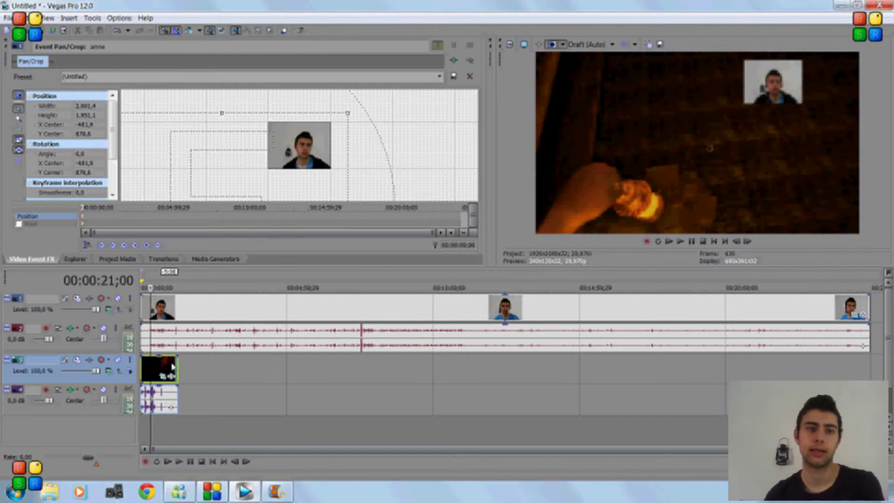
pyautogui.click(439, 78)
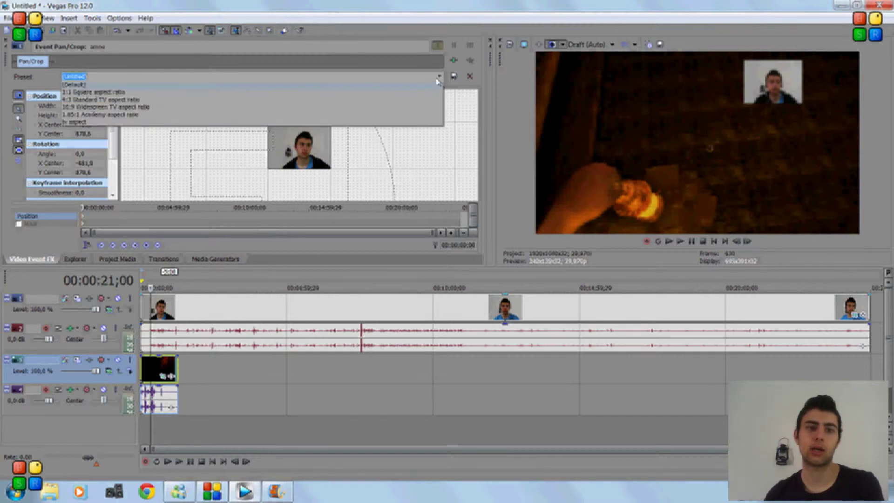
# Step: Give the webcam clip the 16:9 Widescreen preset and size it small in the top-right corner
pyautogui.click(411, 109)
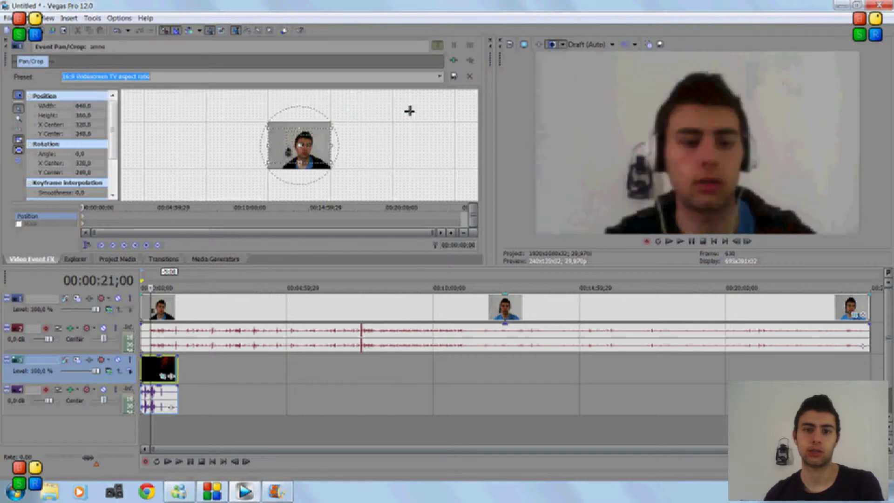
pyautogui.moveTo(332, 126); pyautogui.dragTo(401, 161)
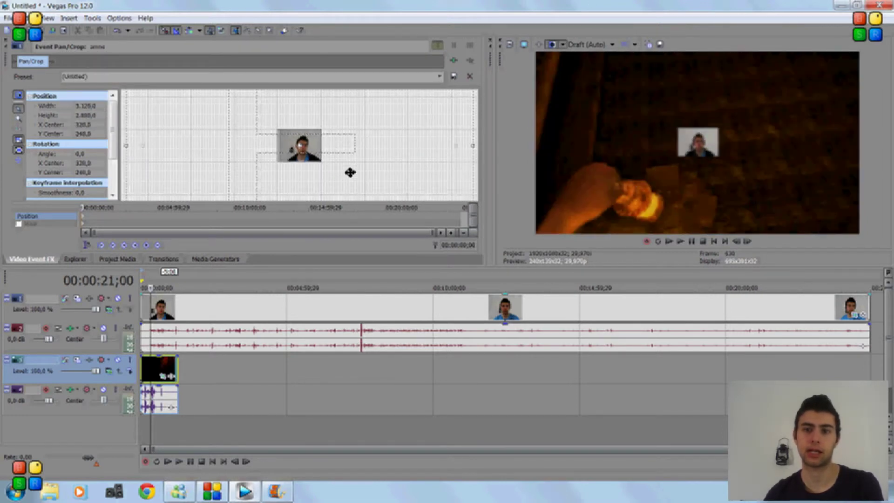
pyautogui.scroll(-3, 351, 173)
pyautogui.scroll(-2, 363, 139)
pyautogui.moveTo(371, 105); pyautogui.dragTo(351, 115)
pyautogui.moveTo(304, 148)
pyautogui.mouseDown()
pyautogui.moveTo(268, 166)
pyautogui.moveTo(317, 99)
pyautogui.moveTo(249, 130)
pyautogui.moveTo(383, 164)
pyautogui.moveTo(355, 164)
pyautogui.moveTo(343, 105)
pyautogui.moveTo(325, 153)
pyautogui.moveTo(364, 161)
pyautogui.moveTo(280, 167)
pyautogui.mouseUp()
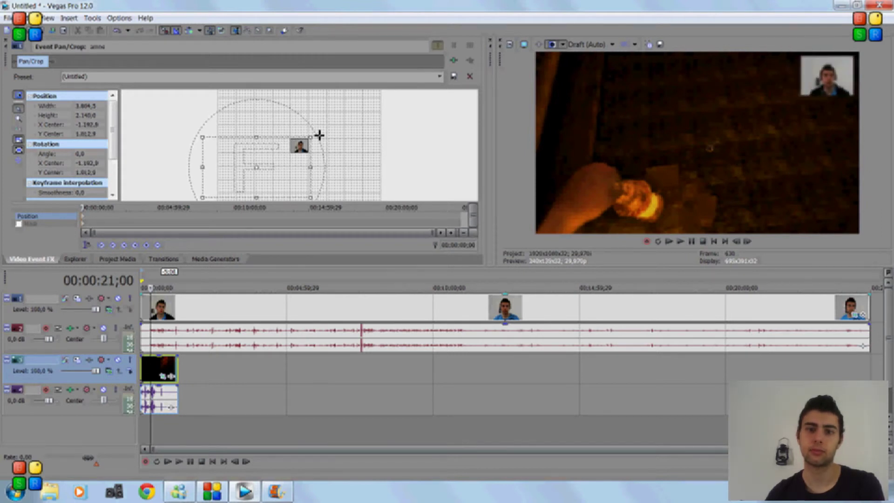
pyautogui.moveTo(313, 137)
pyautogui.mouseDown()
pyautogui.moveTo(292, 162)
pyautogui.moveTo(303, 140)
pyautogui.moveTo(301, 154)
pyautogui.mouseUp()
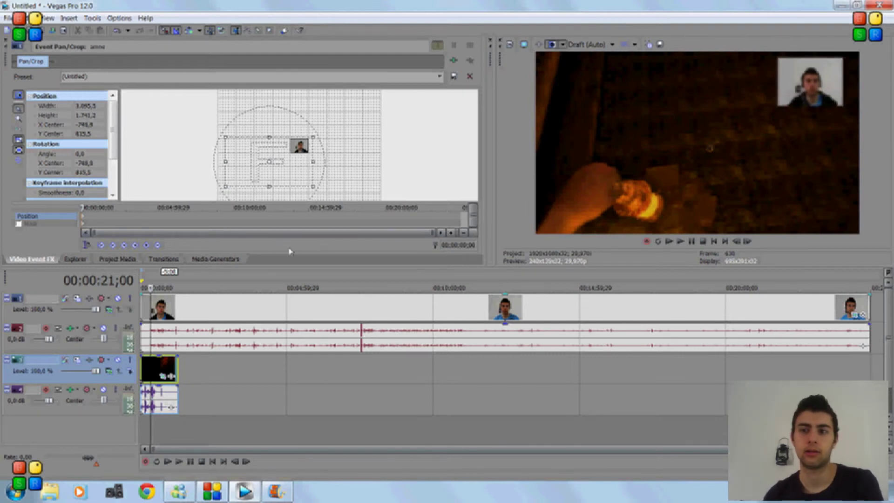
# Step: Play the preview briefly and pause it at 00:00:24;22
pyautogui.click(681, 242)
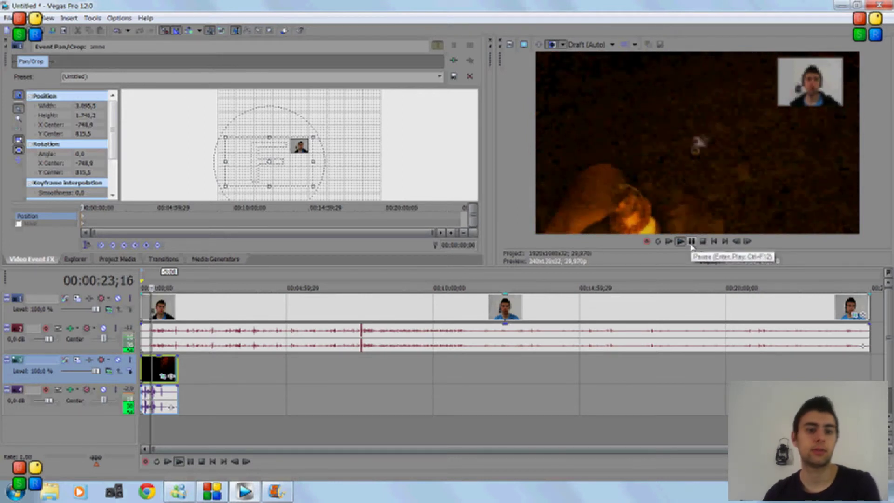
pyautogui.click(691, 243)
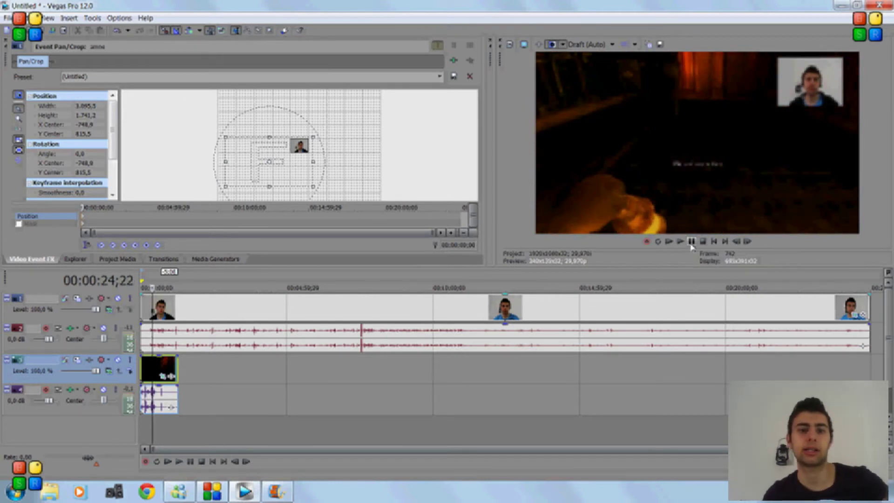